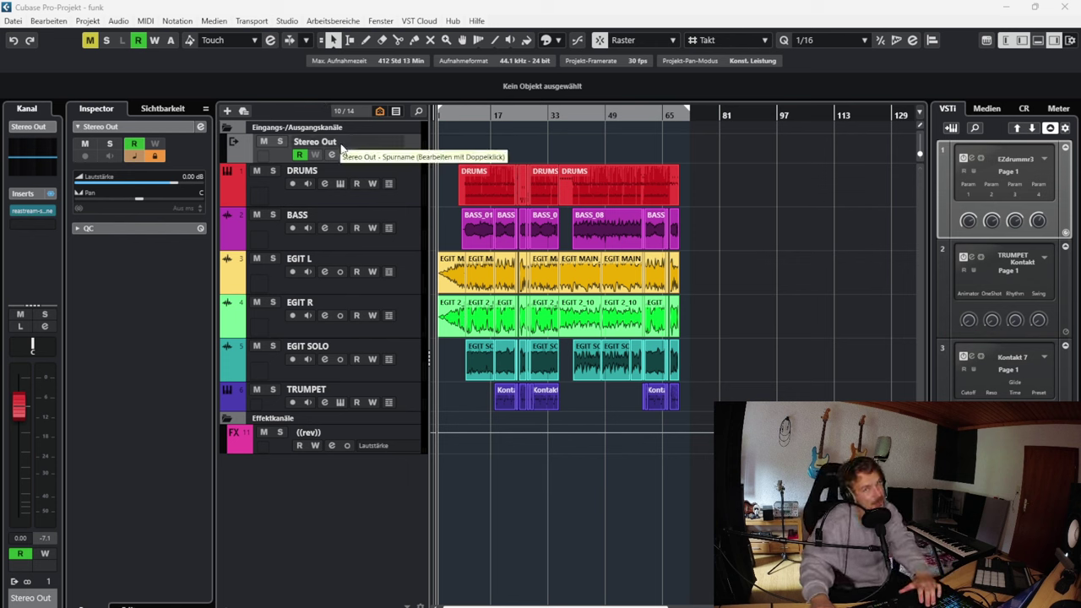
# Step: Play the project from the start and follow the arrangement across all tracks to its end, selecting the TRUMPET track along the way
pyautogui.press('space')
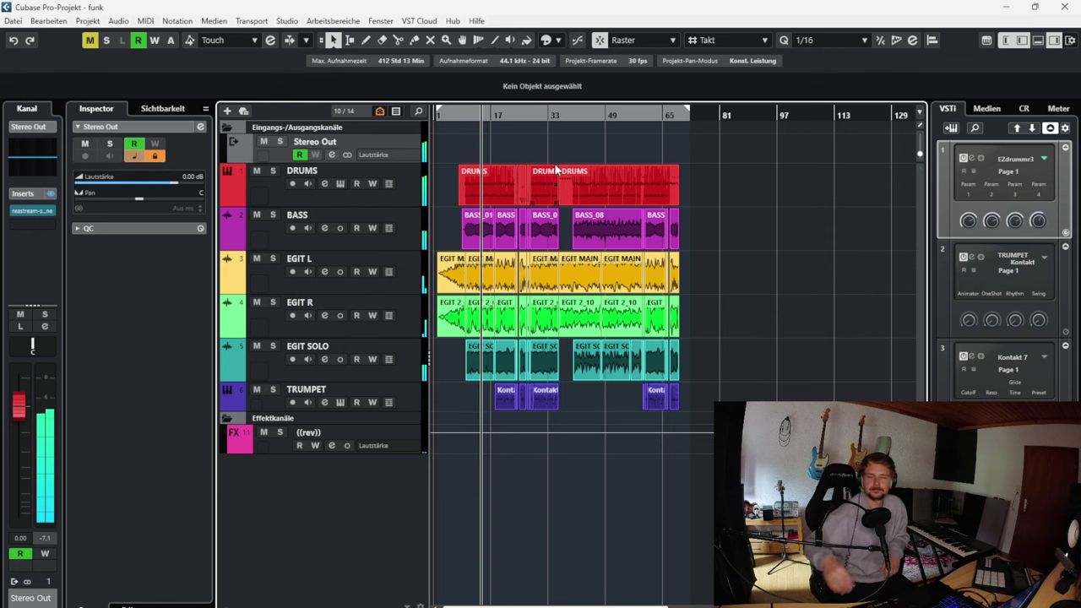
pyautogui.press('h')
pyautogui.press('h')
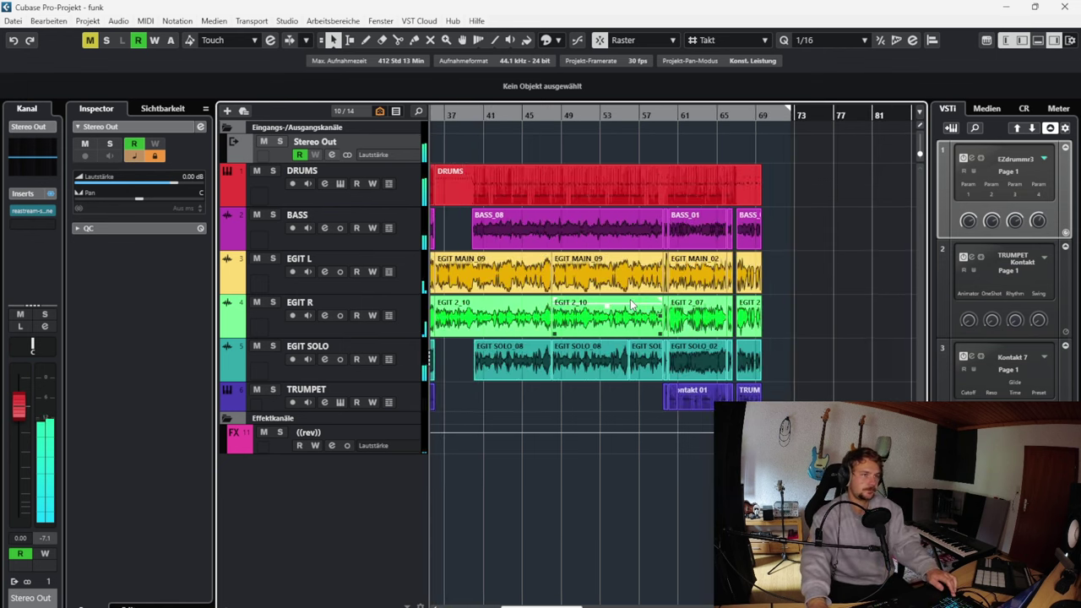
pyautogui.hscroll(-15, 674, 355)
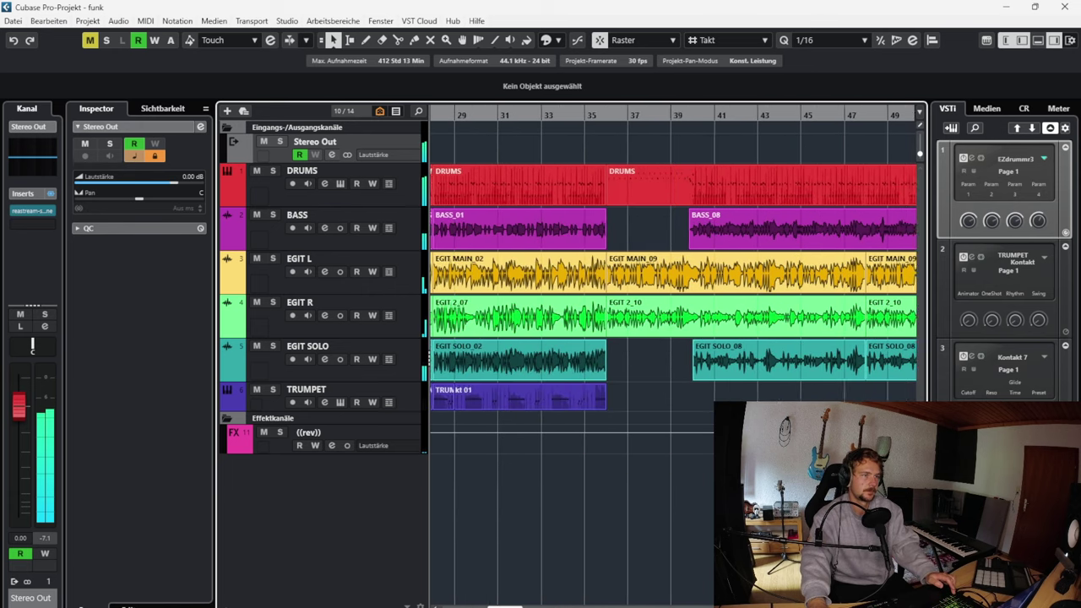
pyautogui.hscroll(3, 674, 355)
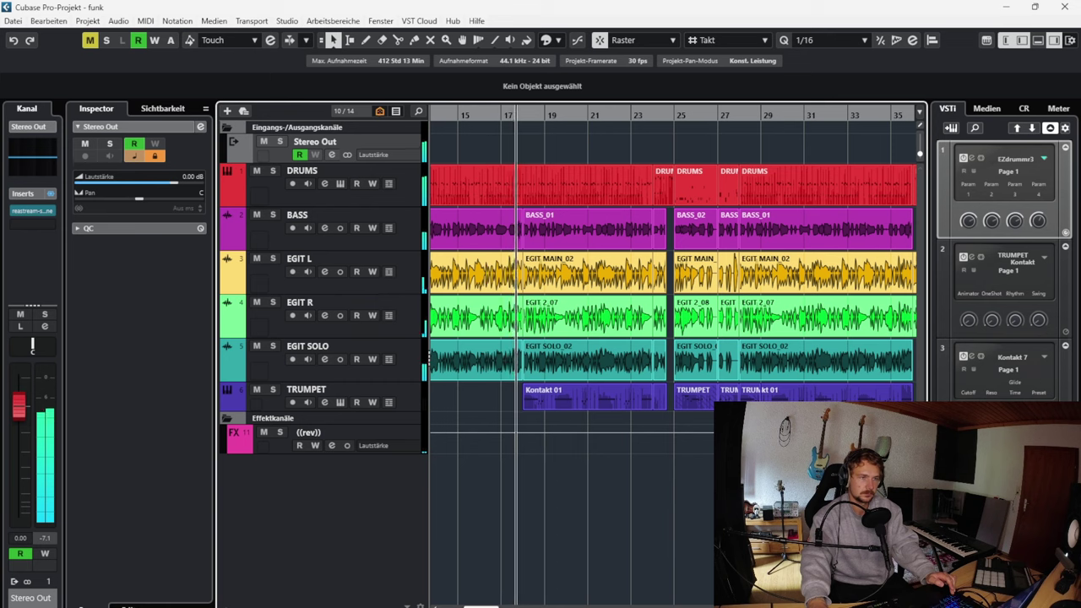
pyautogui.click(403, 397)
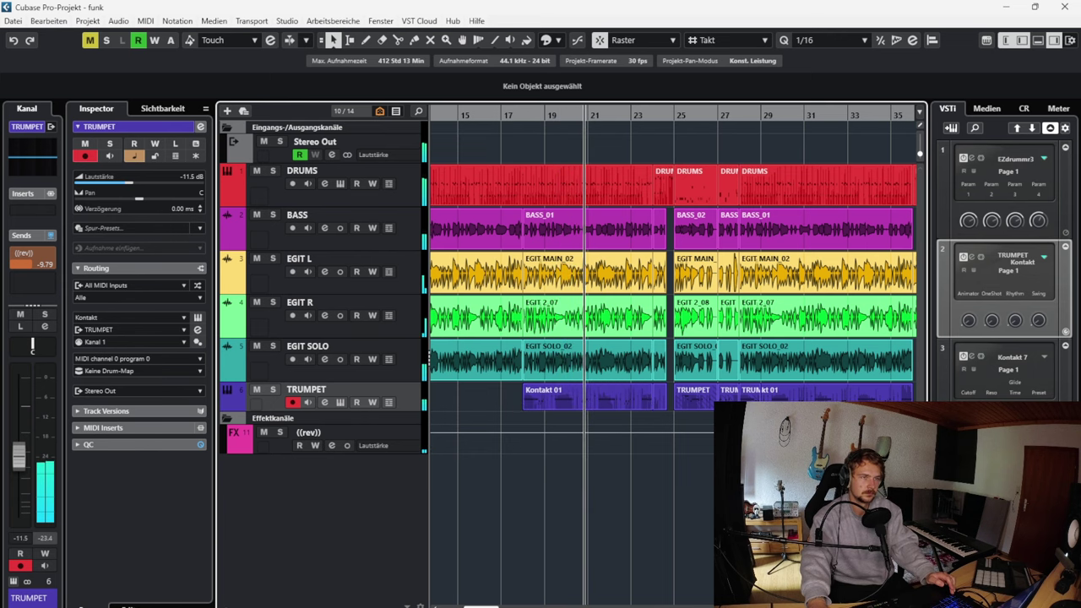
pyautogui.press('g')
pyautogui.press('g')
pyautogui.hscroll(5, 650, 497)
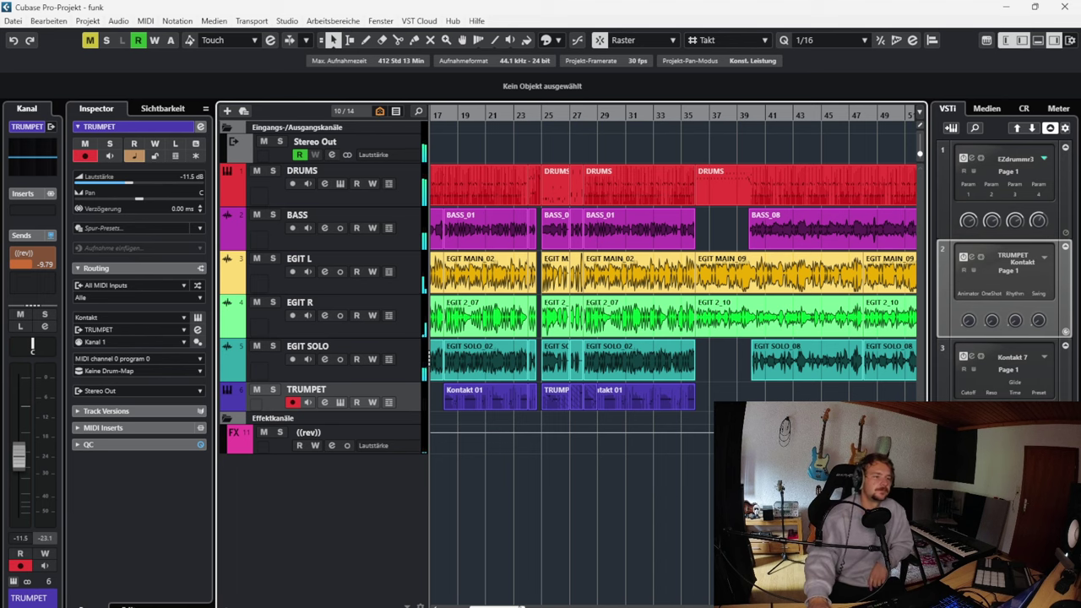
pyautogui.hscroll(10, 704, 321)
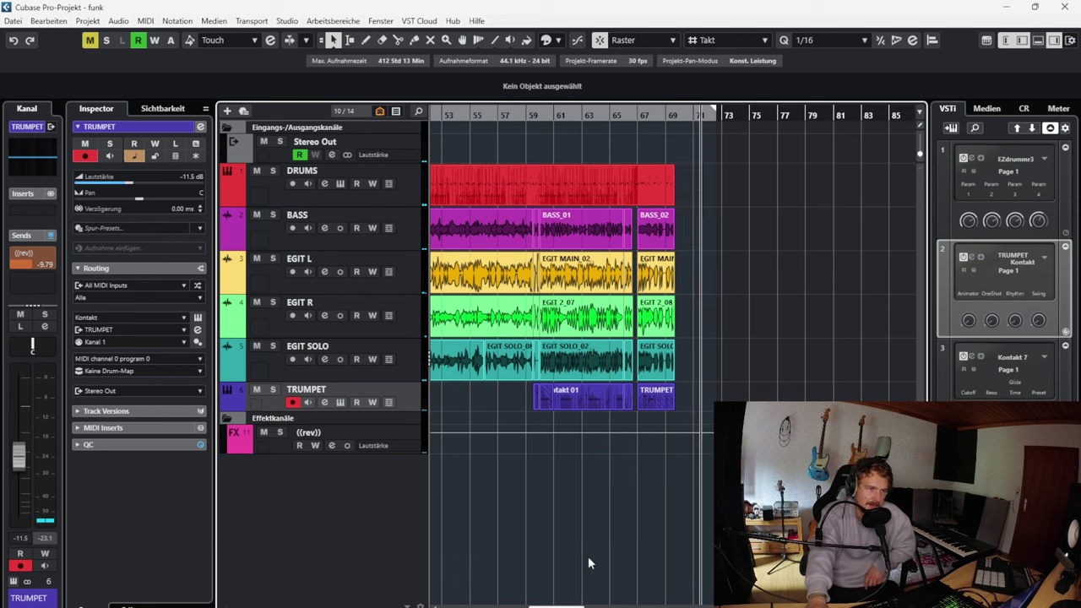
# Step: Fit the whole project in view and inspect the channel settings of the EGIT L and EGIT R tracks
pyautogui.hotkey('shift', 'f')
pyautogui.click(324, 263)
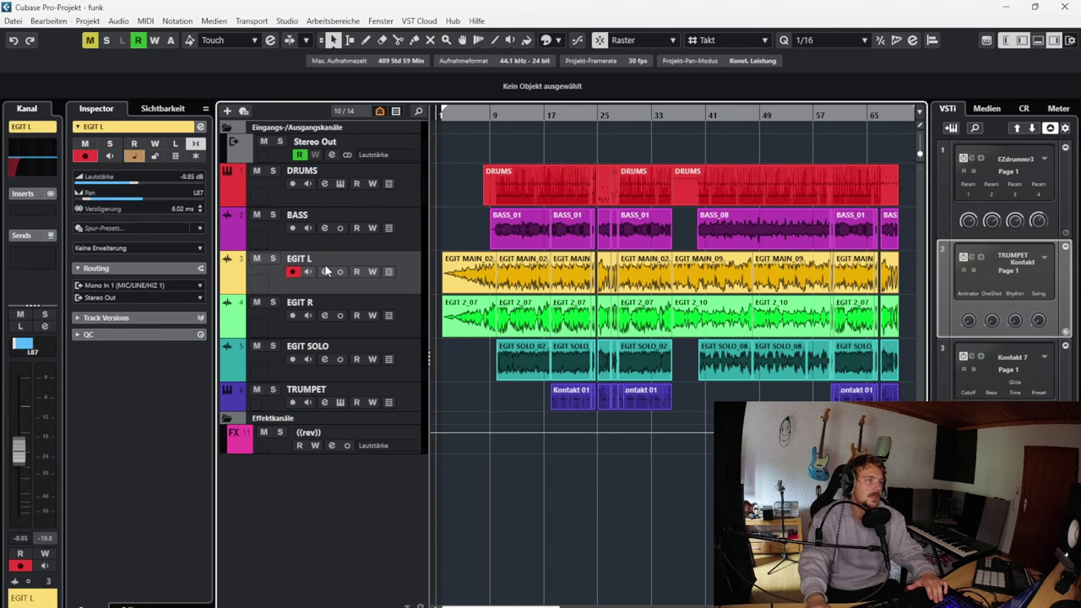
pyautogui.click(325, 271)
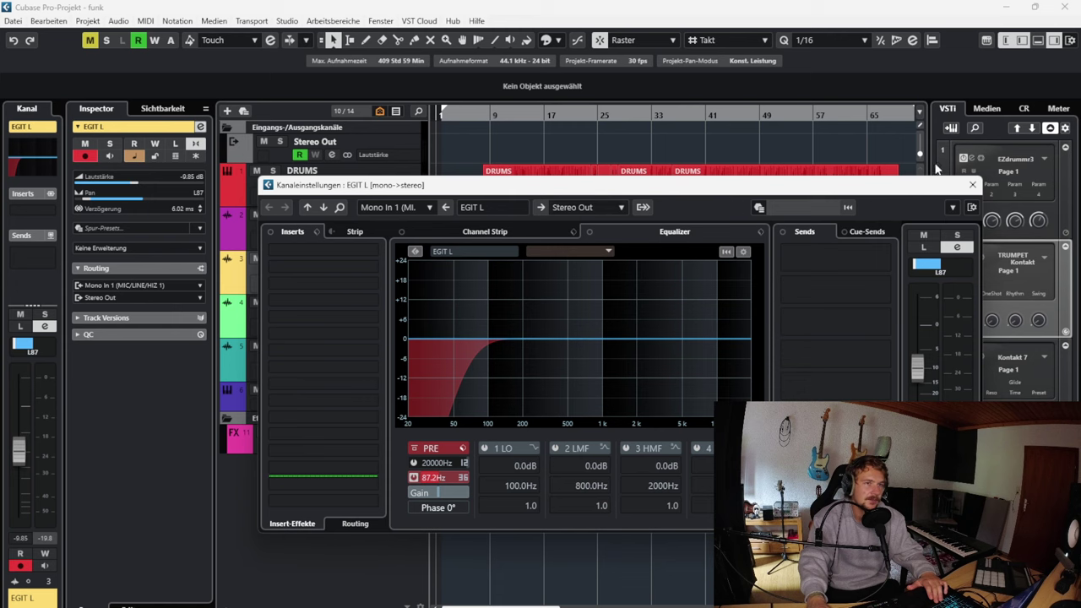
pyautogui.click(973, 186)
pyautogui.click(411, 332)
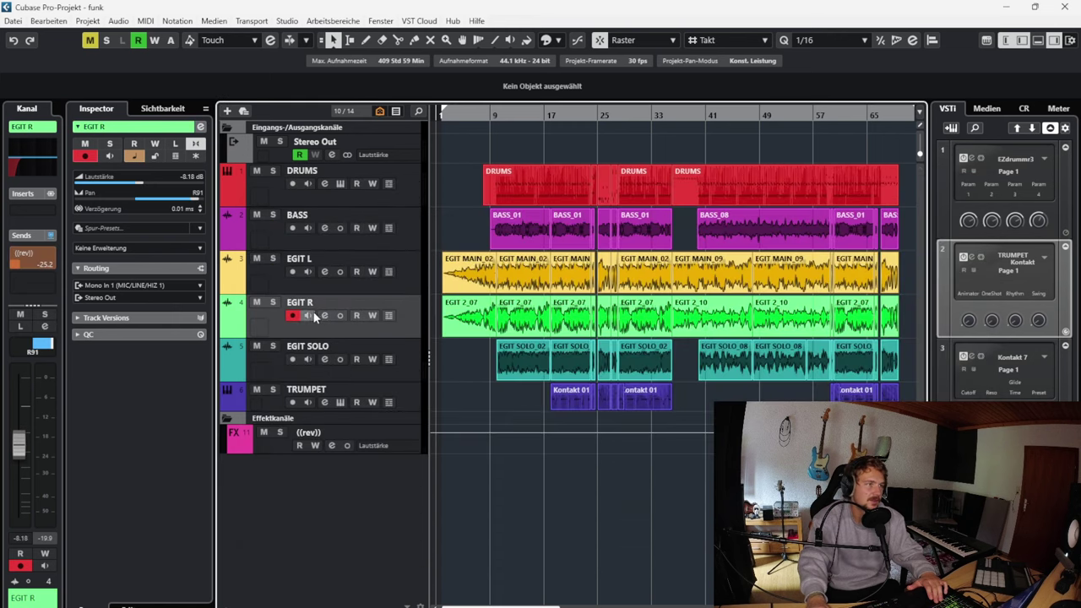
pyautogui.click(324, 316)
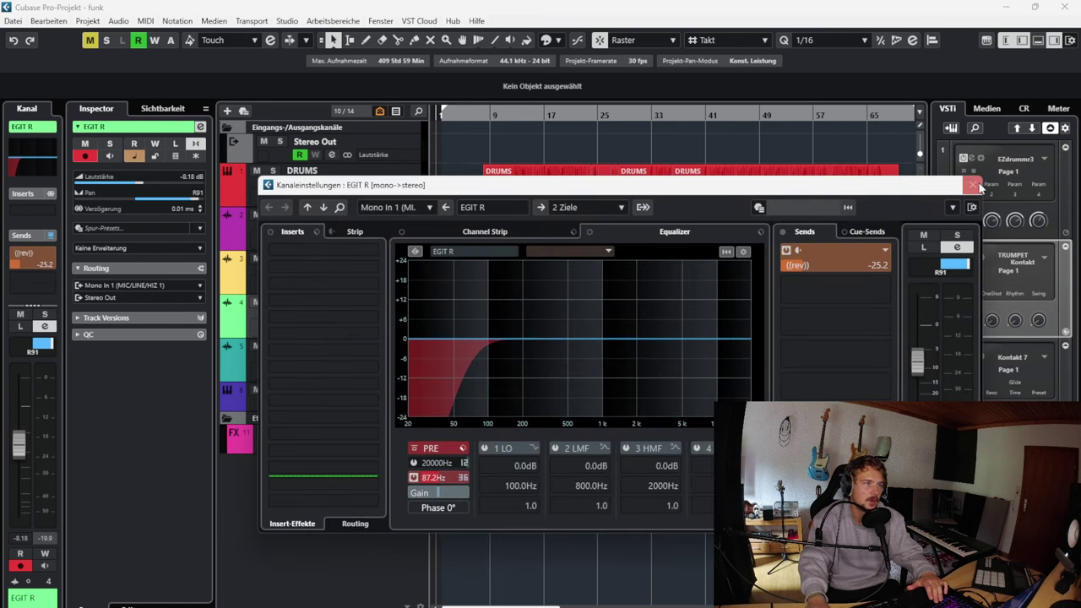
pyautogui.click(974, 186)
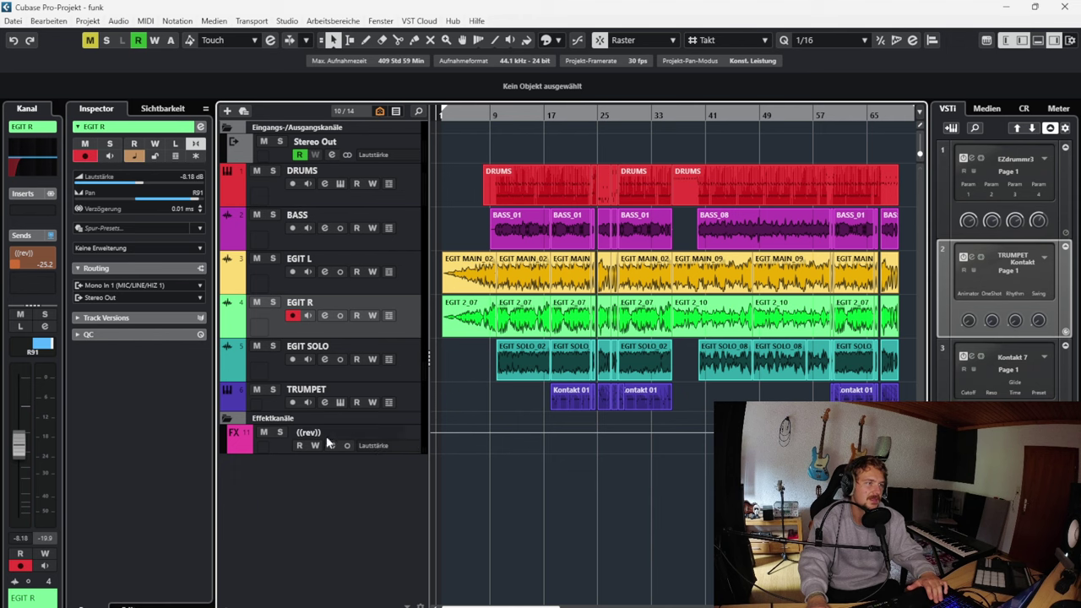
# Step: Inspect the channel settings of the BASS and DRUMS tracks, including their inserts and equalizer
pyautogui.click(283, 445)
pyautogui.click(369, 245)
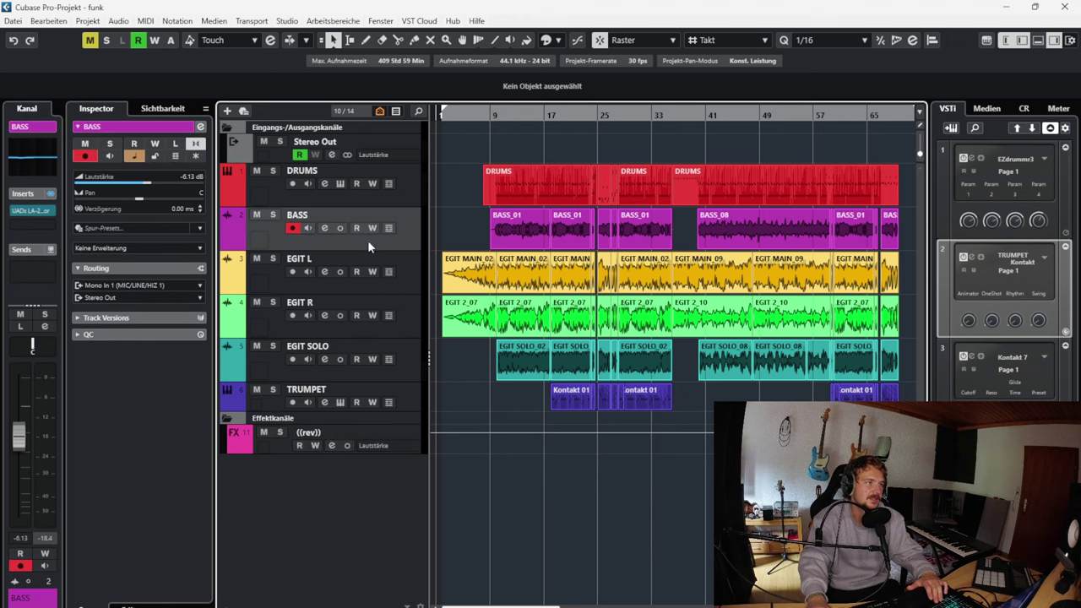
pyautogui.click(324, 228)
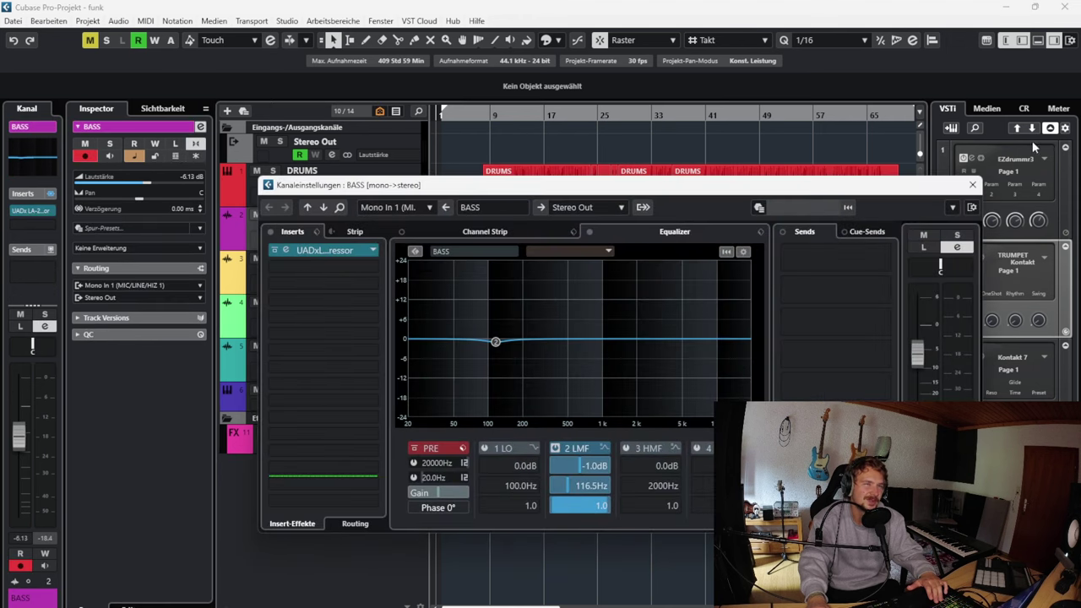
pyautogui.click(975, 185)
pyautogui.click(409, 183)
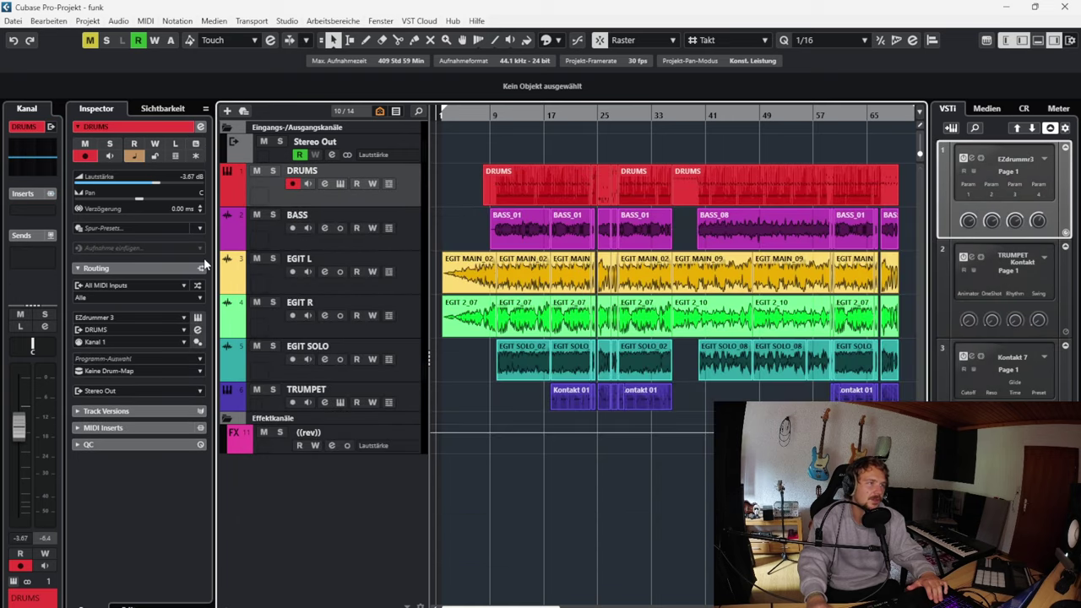
pyautogui.click(324, 184)
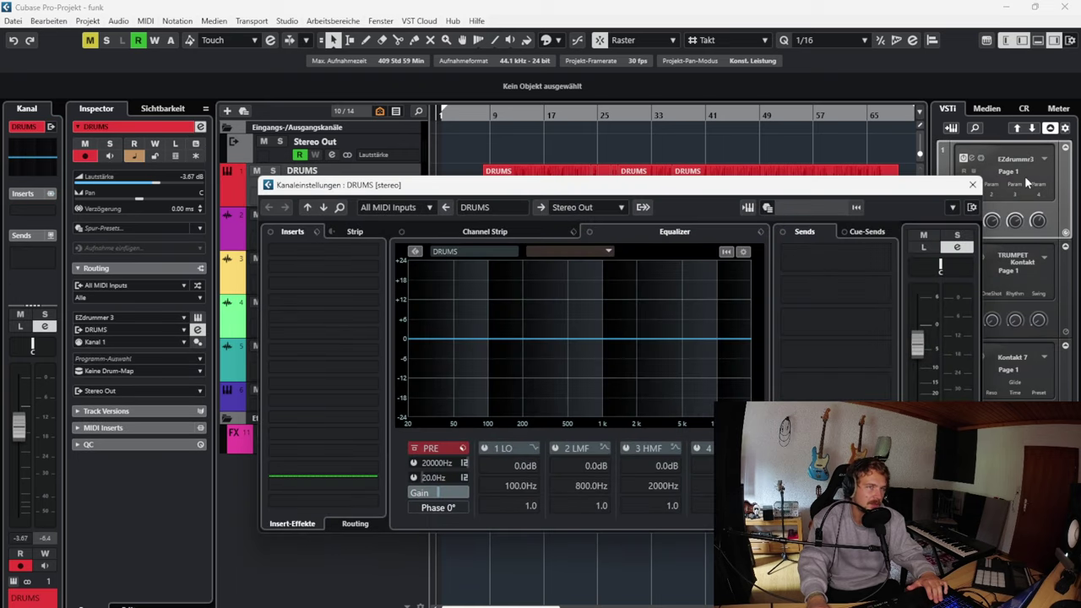
pyautogui.click(973, 185)
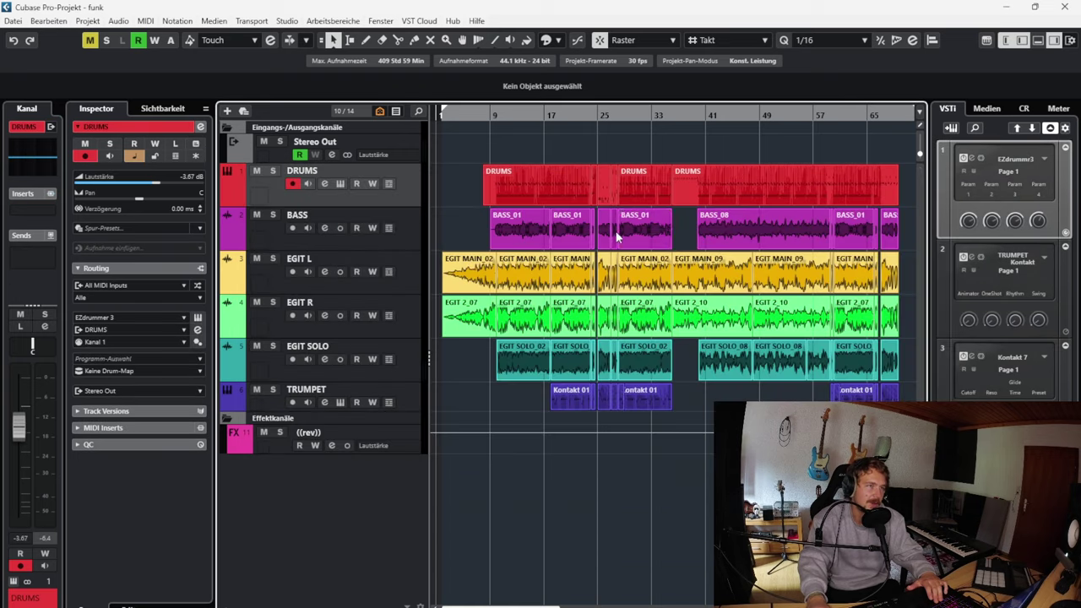
# Step: Open the DRUMS track's EZdrummer 3 instrument, audition the fourth Verse groove of Funky Feel 109 BPM, and close it
pyautogui.click(337, 185)
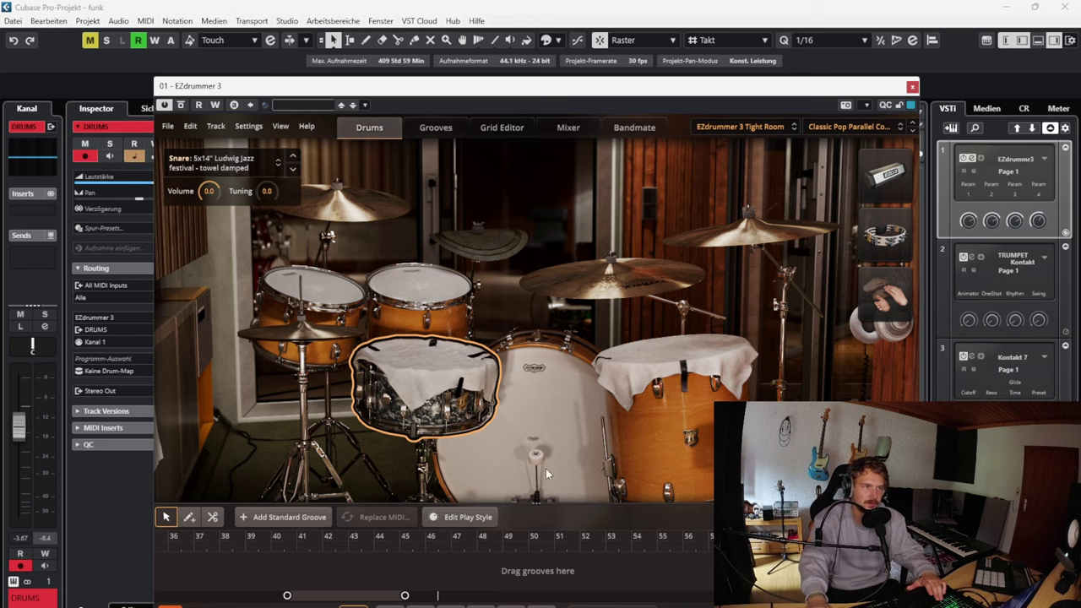
pyautogui.moveTo(602, 90); pyautogui.dragTo(617, 111)
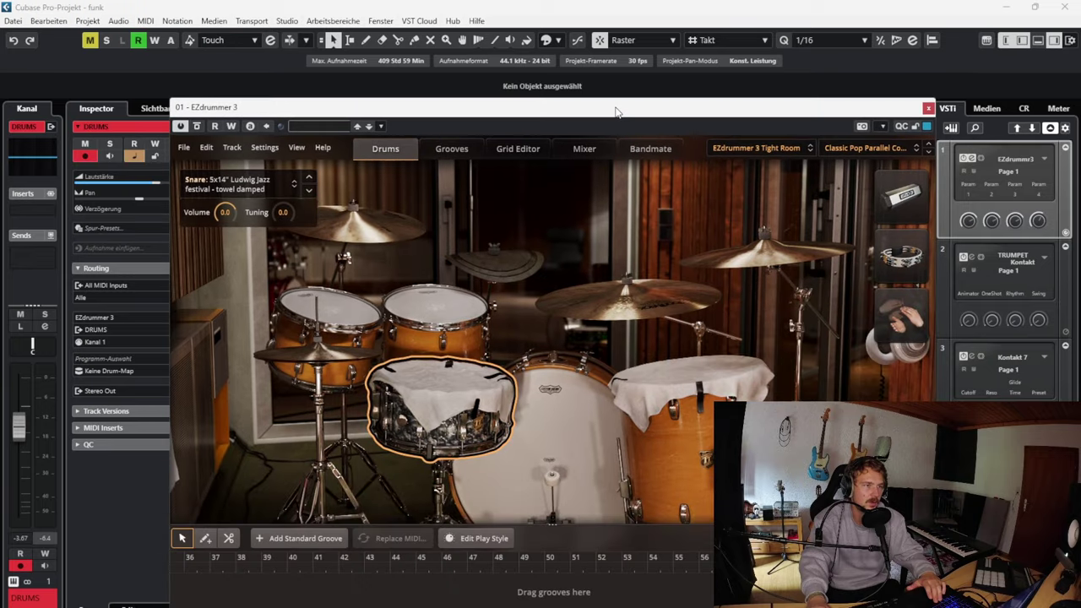
pyautogui.click(451, 149)
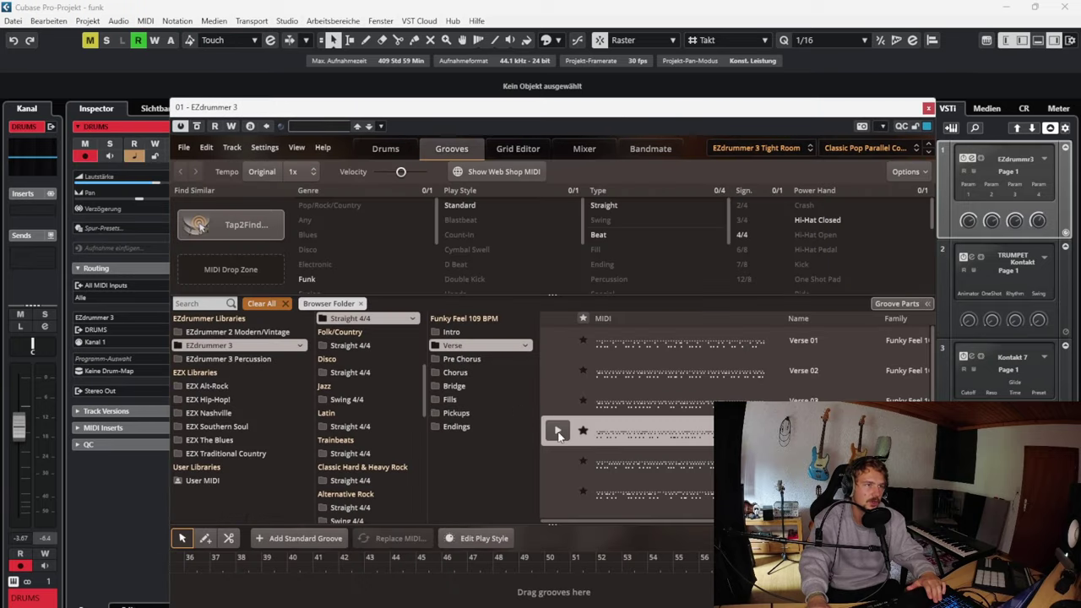
pyautogui.click(557, 432)
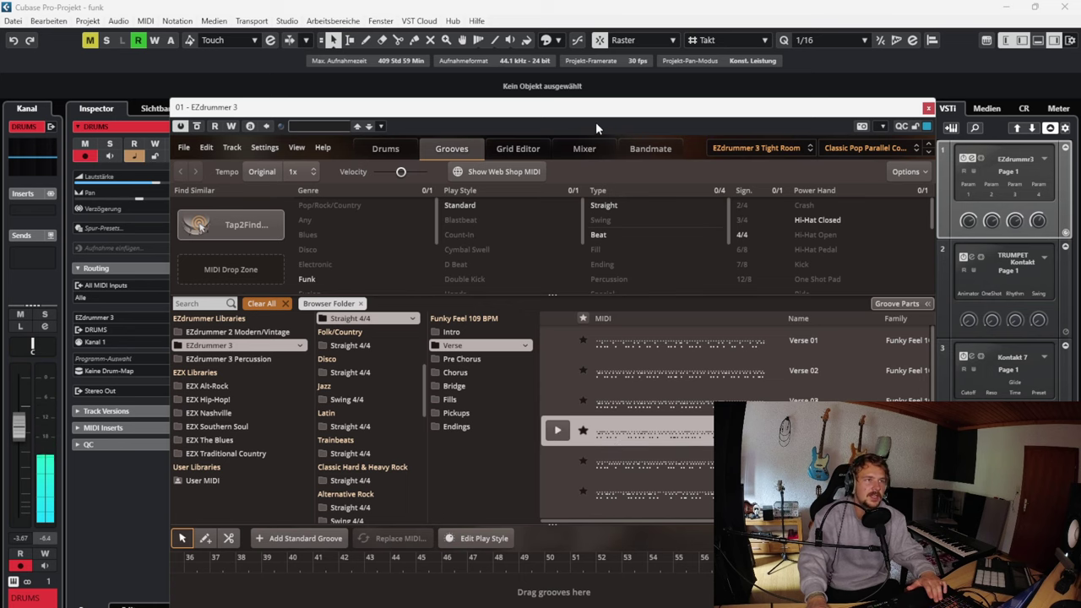
pyautogui.moveTo(595, 127); pyautogui.dragTo(614, 207)
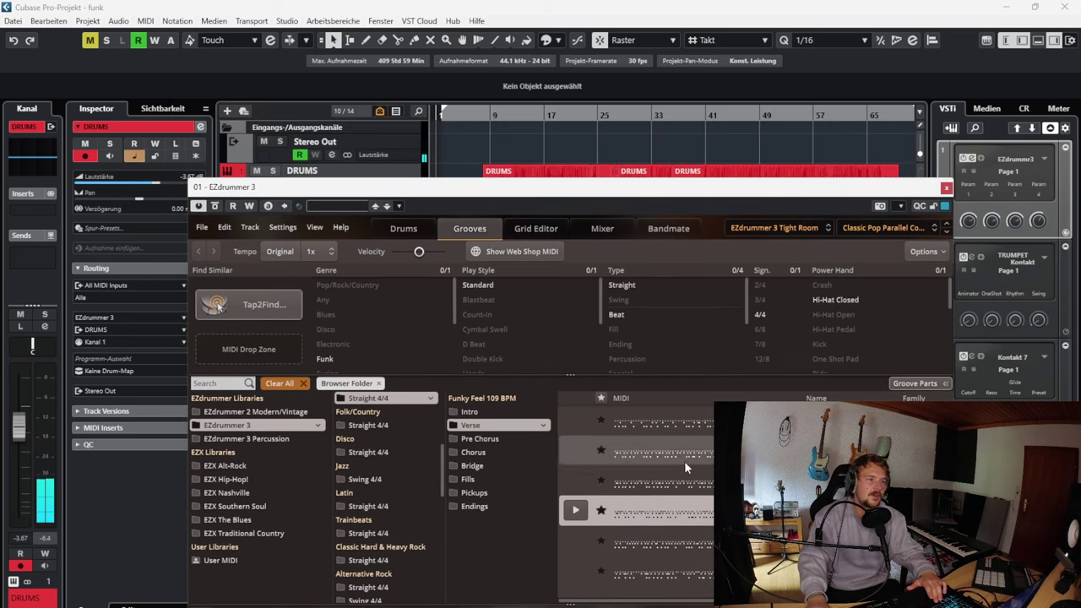
pyautogui.click(946, 187)
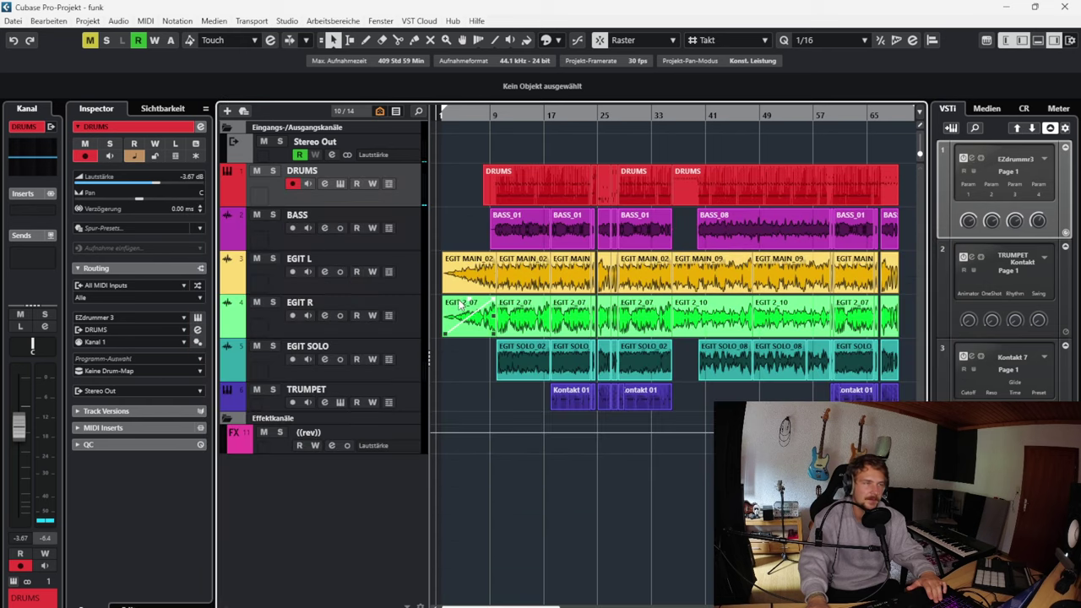
# Step: Go through the BASS and guitar tracks, solo EGIT L, EGIT R and EGIT SOLO, and play them from where EGIT SOLO begins
pyautogui.click(413, 235)
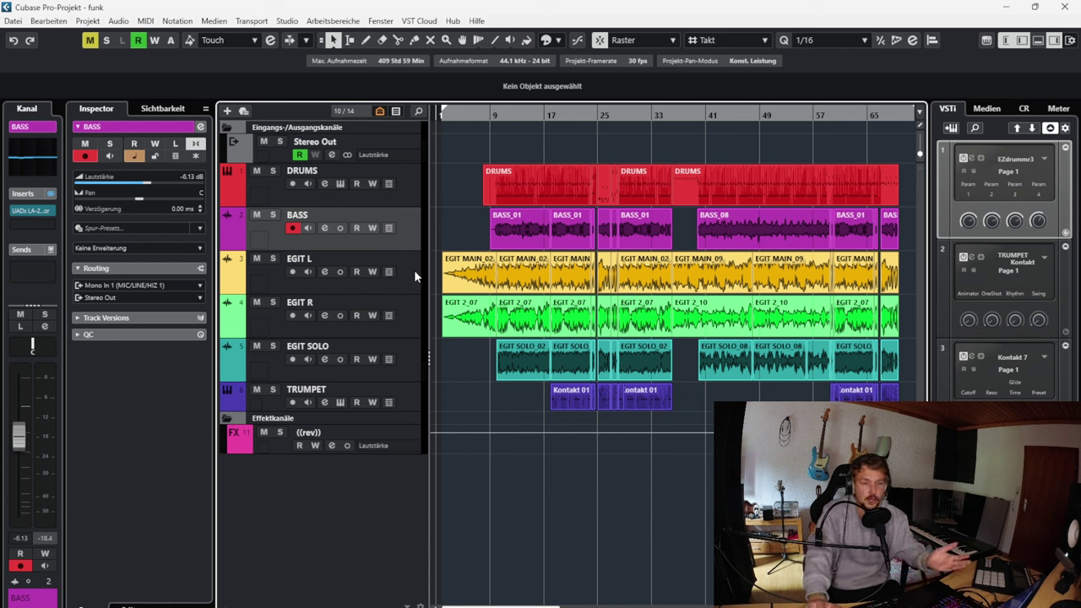
pyautogui.click(401, 266)
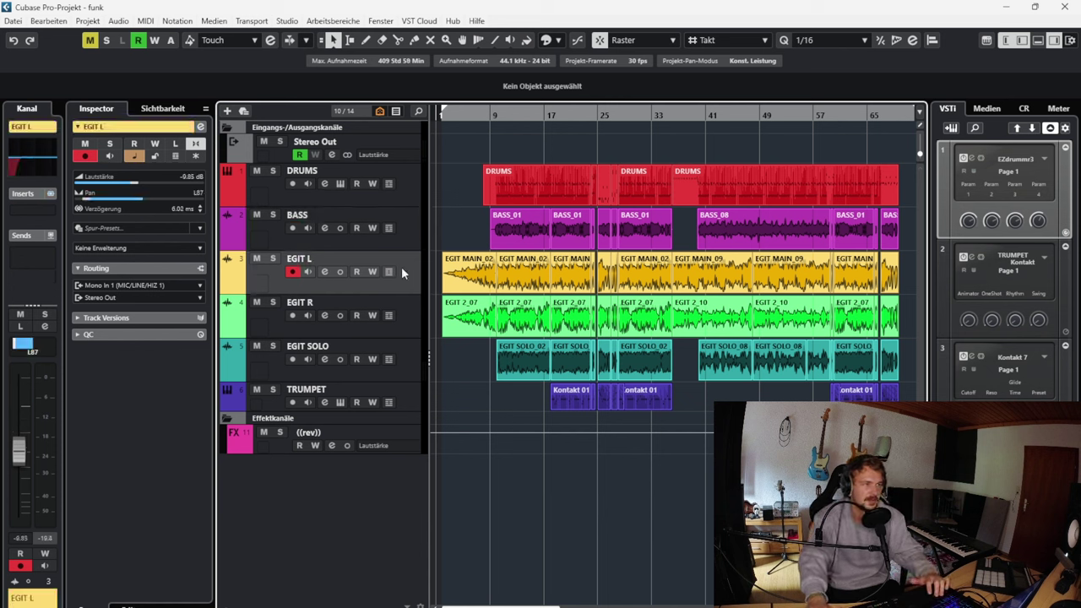
pyautogui.click(410, 307)
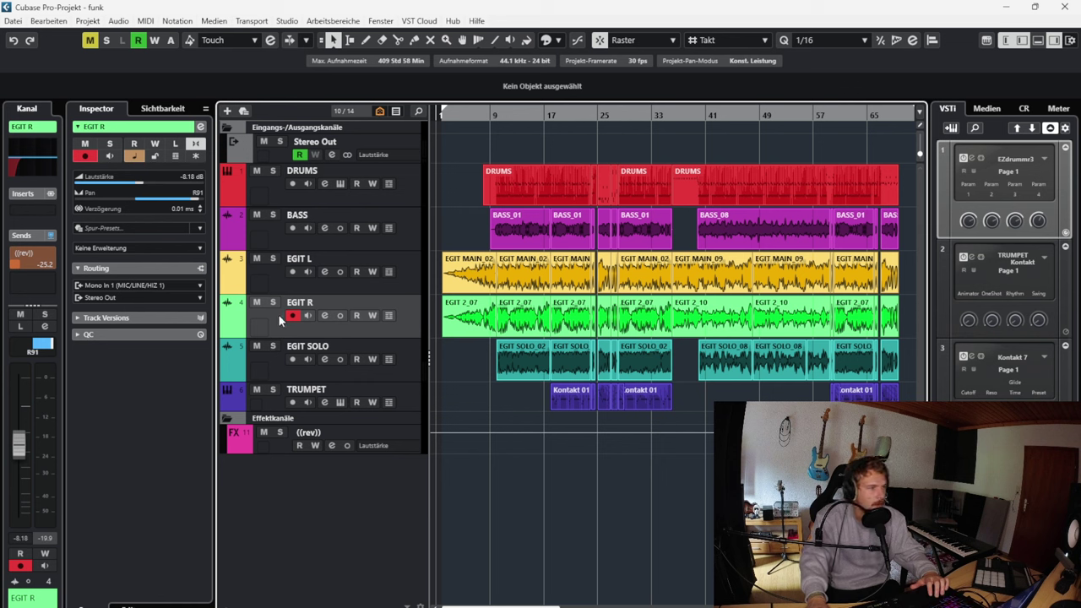
pyautogui.press('Down')
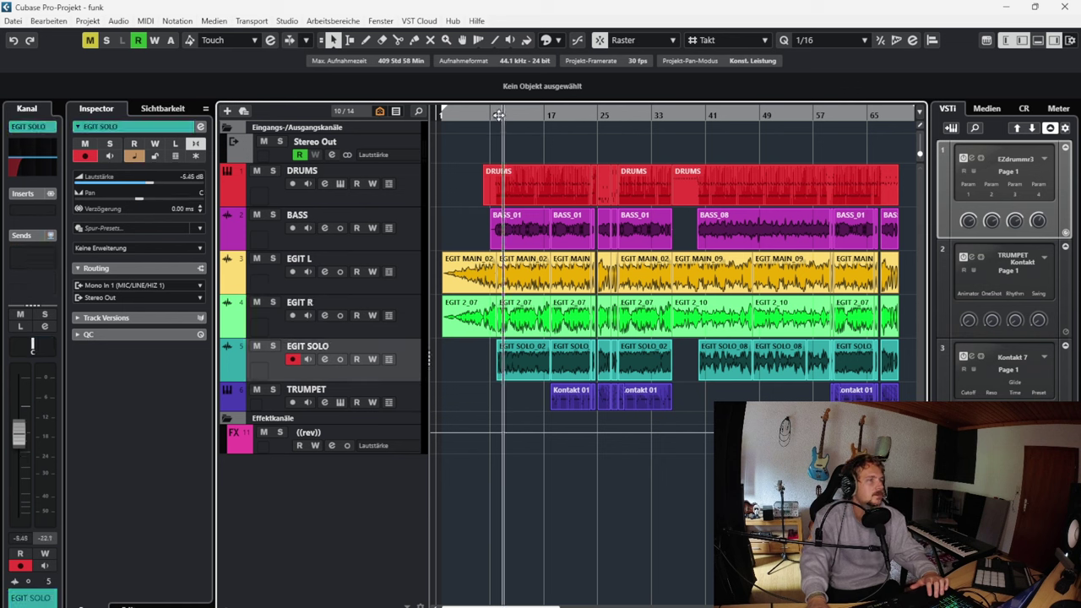
pyautogui.click(270, 346)
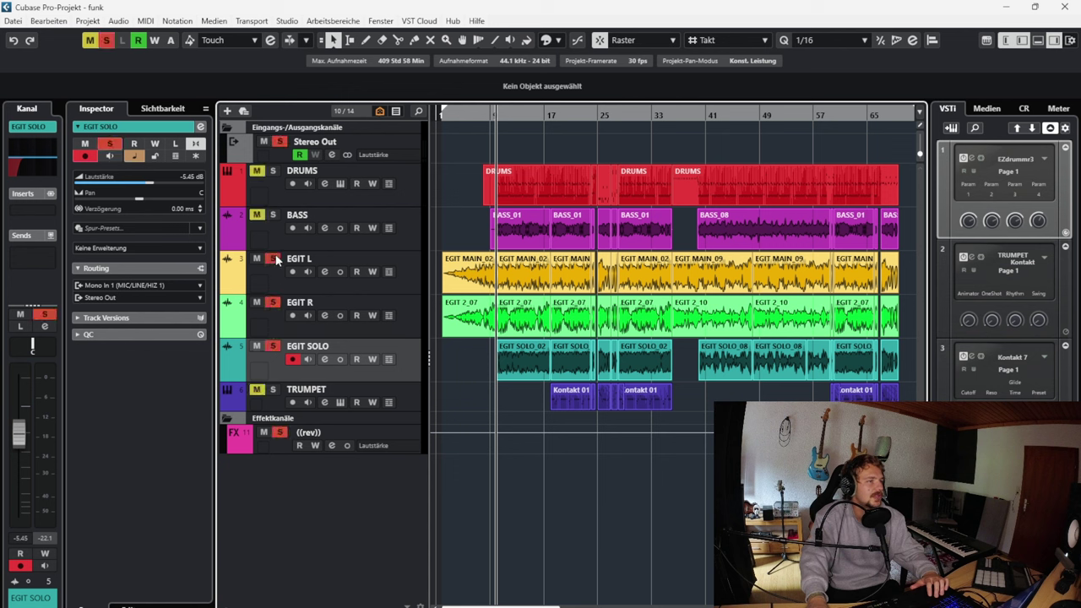
pyautogui.press('space')
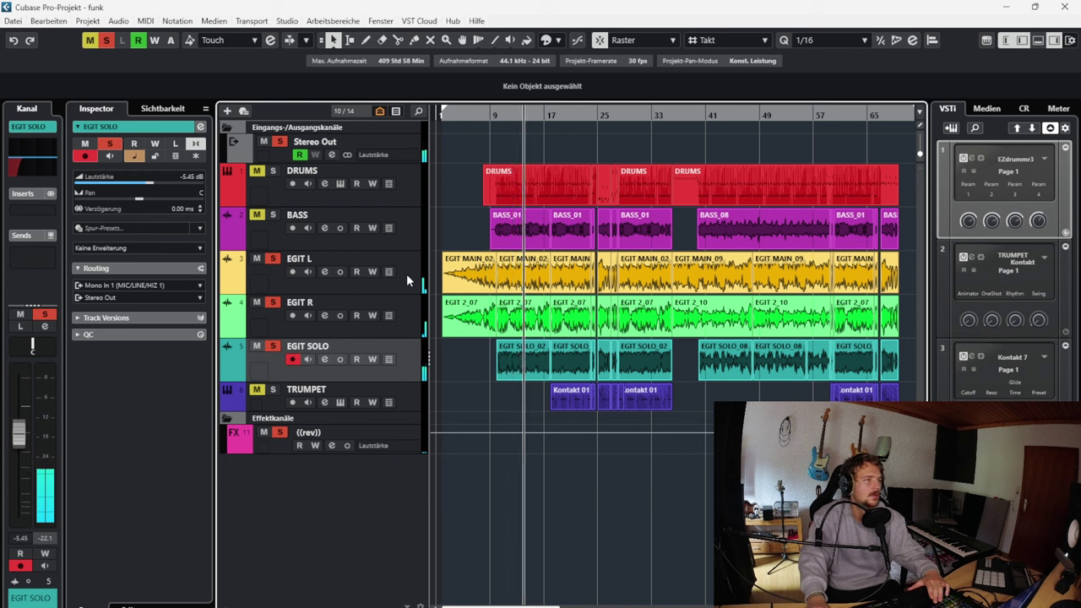
# Step: Continue playback from about bar 39, just before the EGIT SOLO_08 part, and add the BASS track to the solo
pyautogui.click(699, 115)
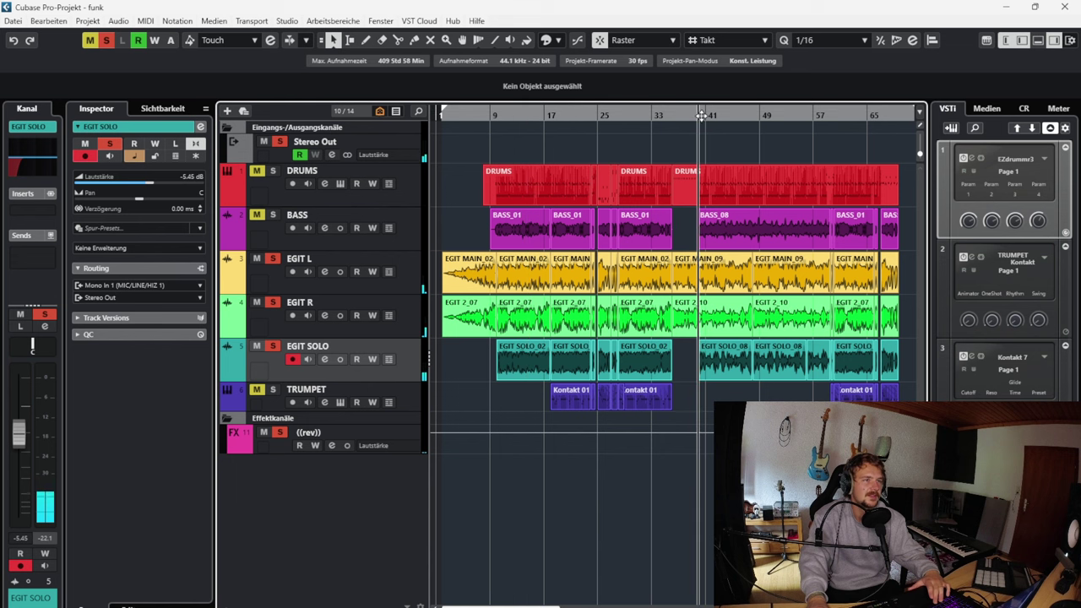
pyautogui.press('h')
pyautogui.press('h')
pyautogui.press('h')
pyautogui.press('h')
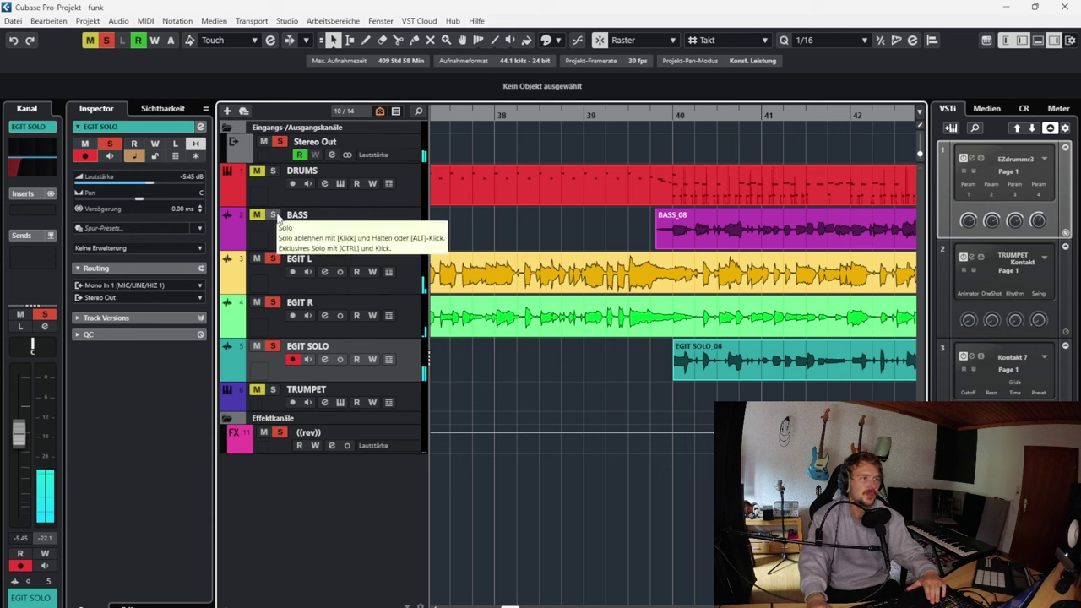
pyautogui.click(273, 215)
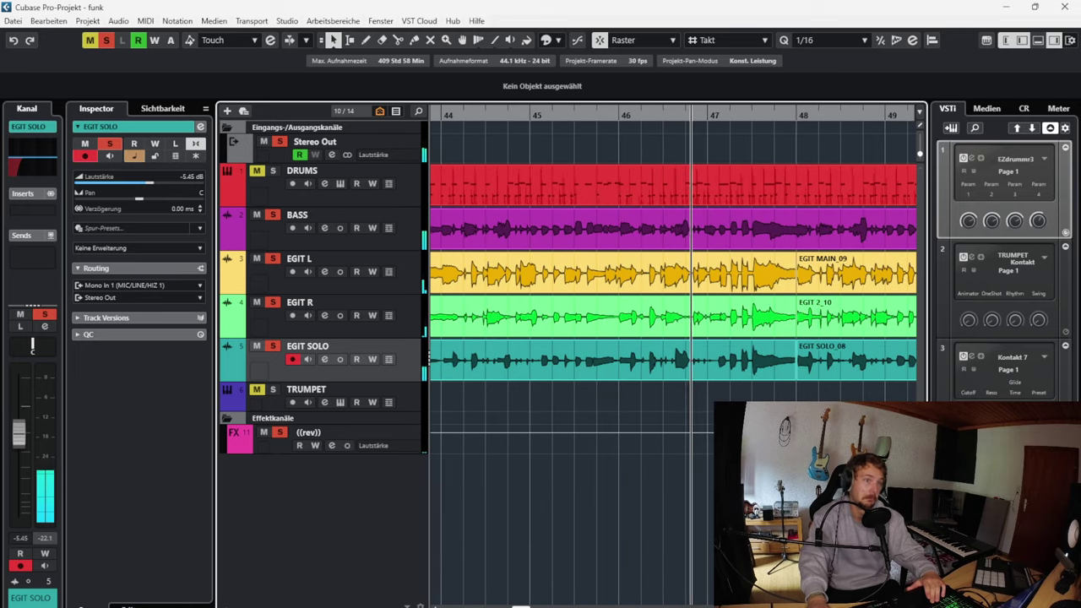
# Step: Turn off solo on all tracks and select the DRUMS track
pyautogui.press('g')
pyautogui.press('g')
pyautogui.press('g')
pyautogui.press('g')
pyautogui.press('g')
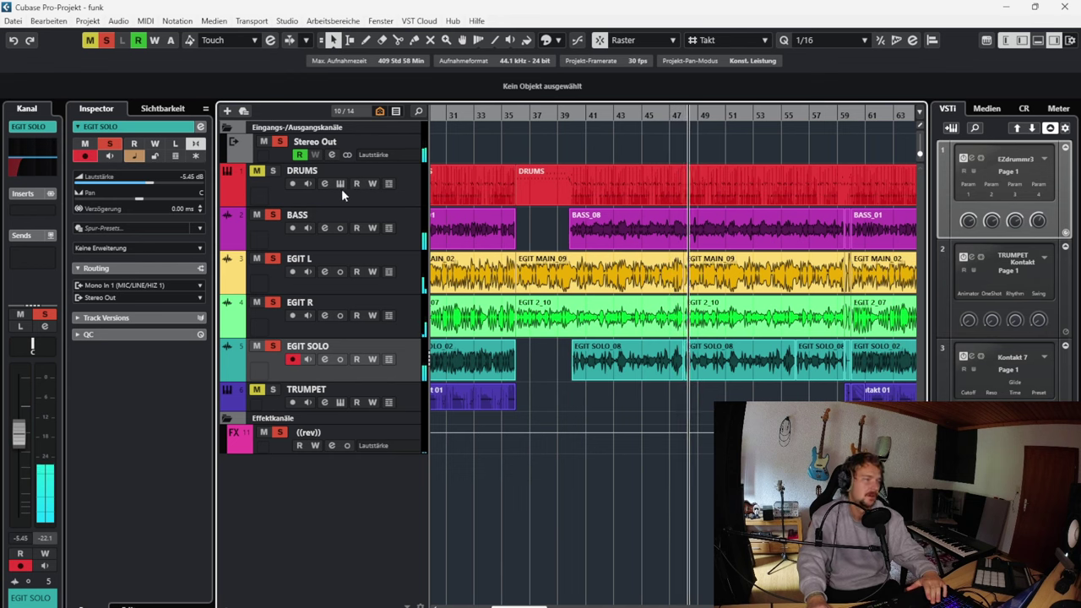
pyautogui.click(105, 40)
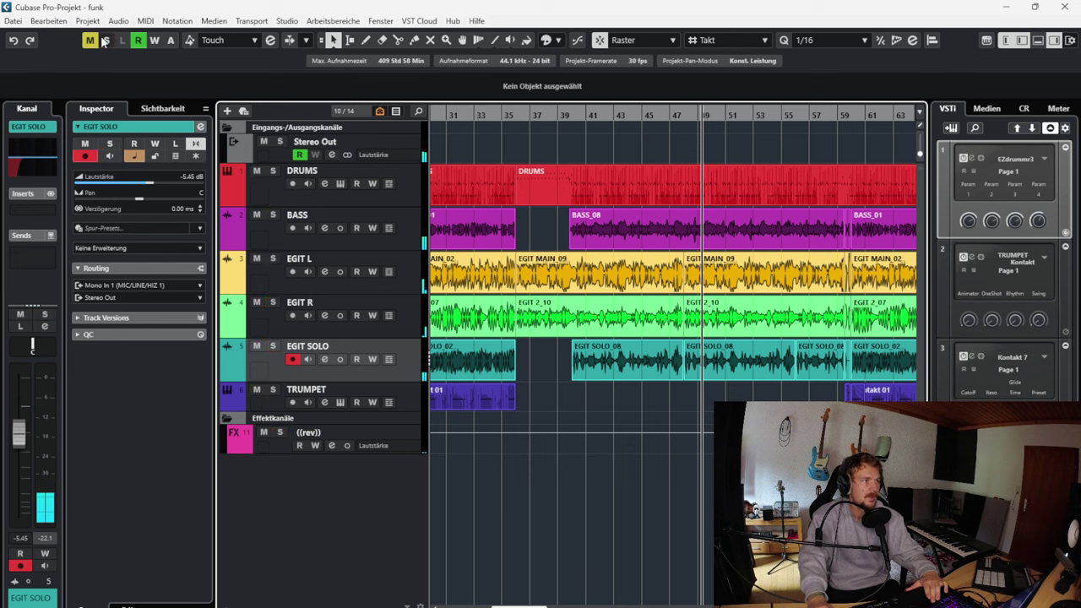
pyautogui.click(377, 203)
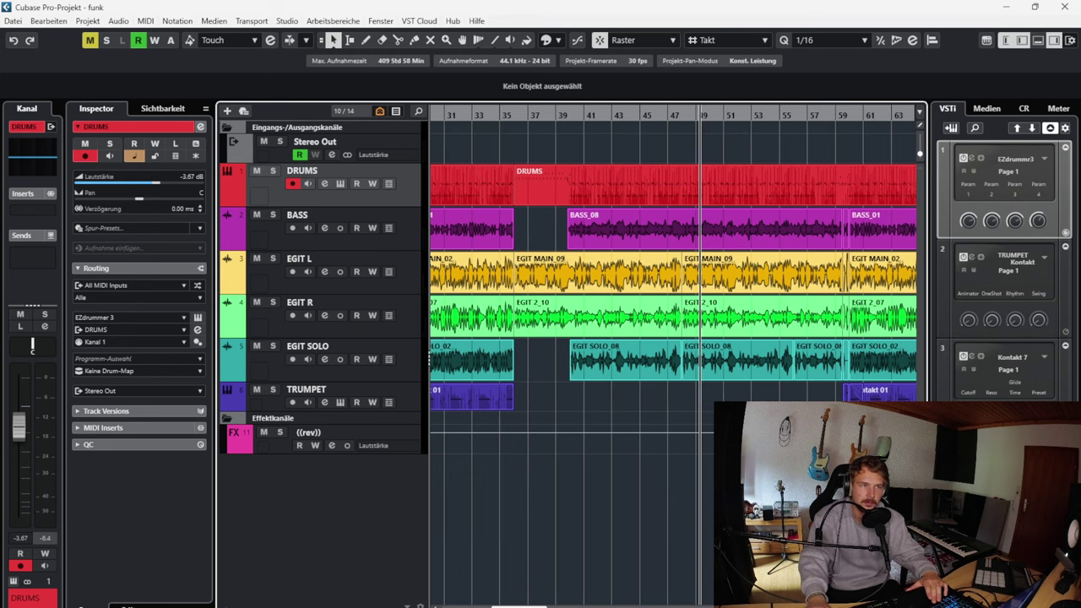
# Step: Solo the DRUMS and BASS tracks, play them together from about bar 49, and turn both solos off
pyautogui.click(273, 171)
pyautogui.click(273, 215)
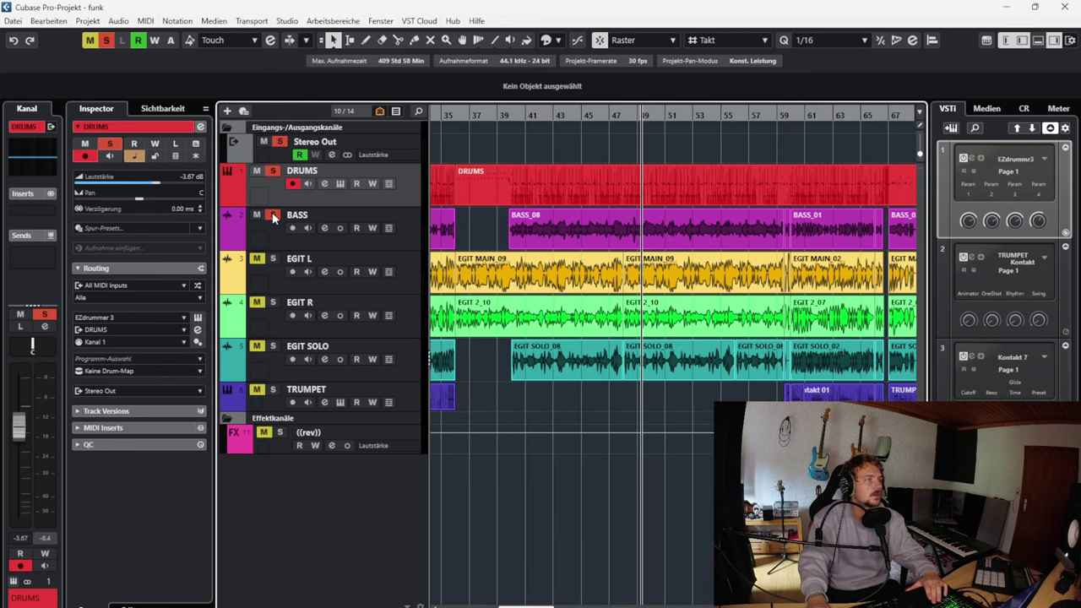
pyautogui.press('space')
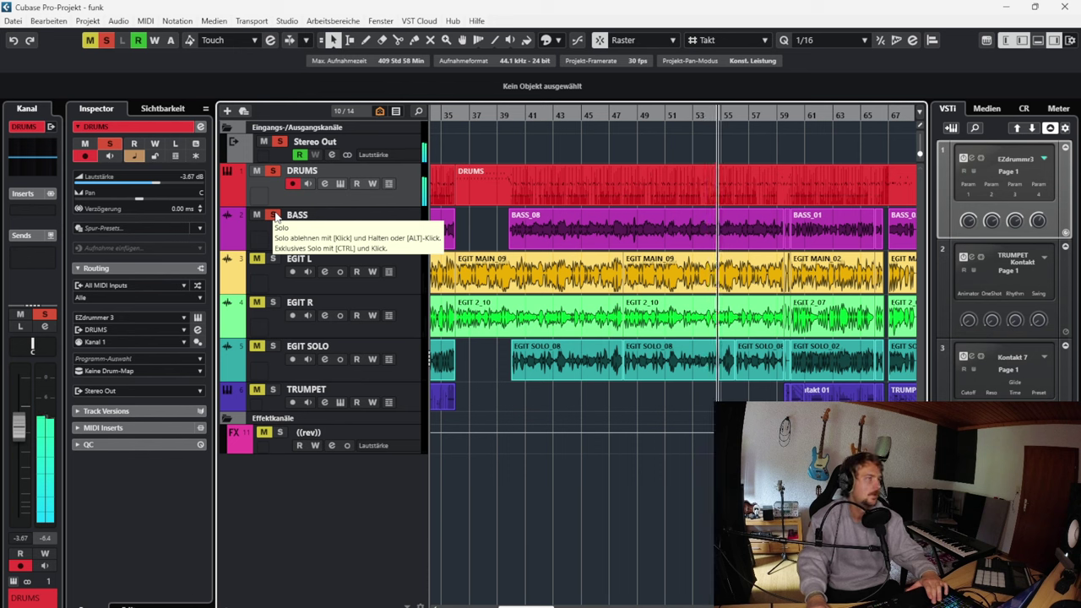
pyautogui.click(274, 214)
pyautogui.click(272, 170)
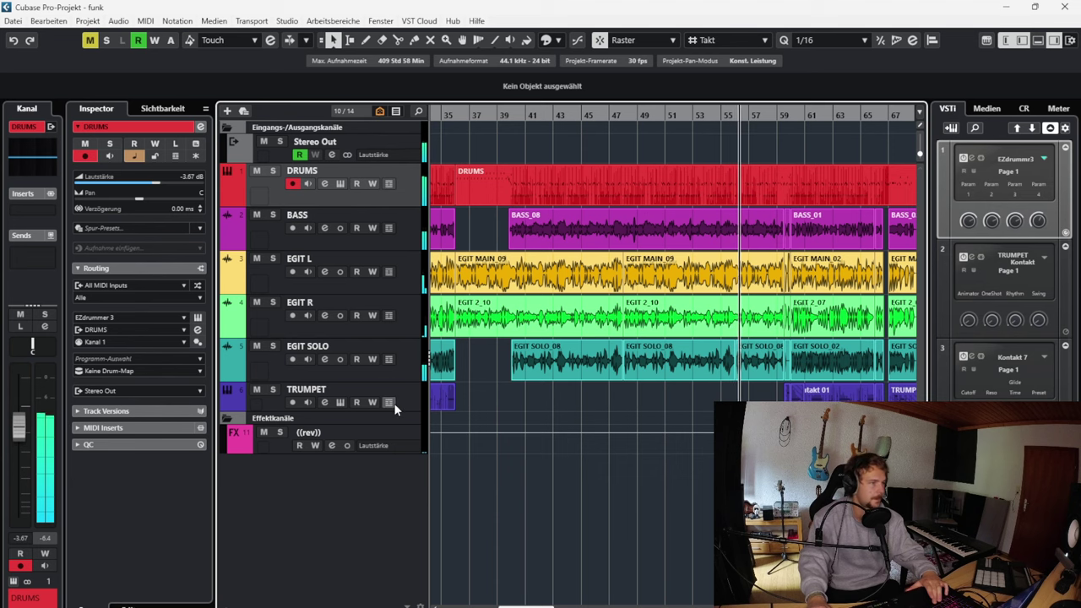
# Step: Listen to the TRUMPET track in solo, show its Kontakt Session Horns instrument, and close it and turn the solo off
pyautogui.hscroll(5, 627, 564)
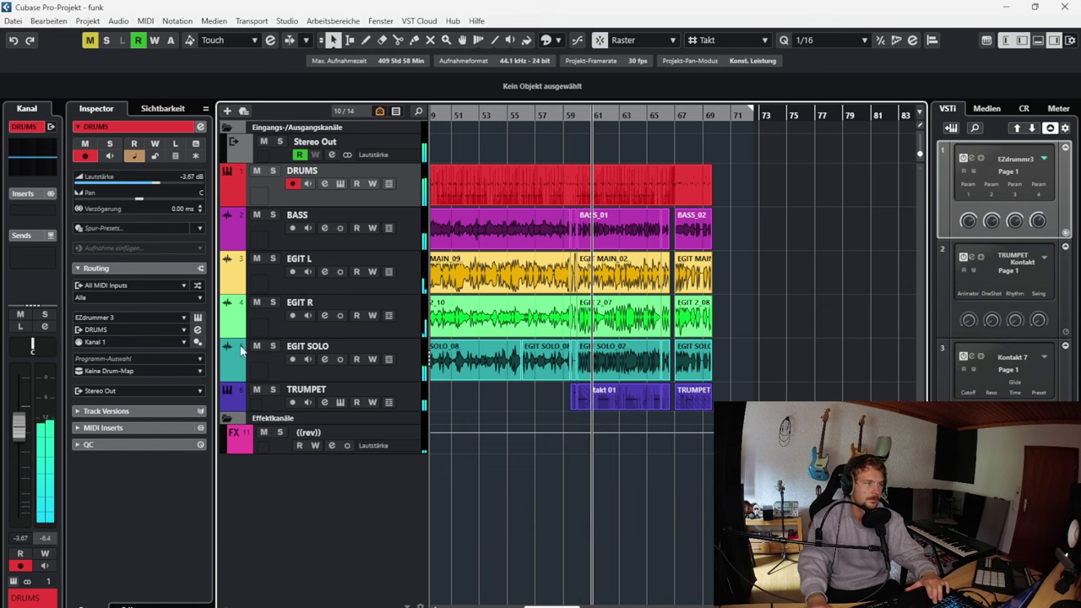
pyautogui.click(272, 389)
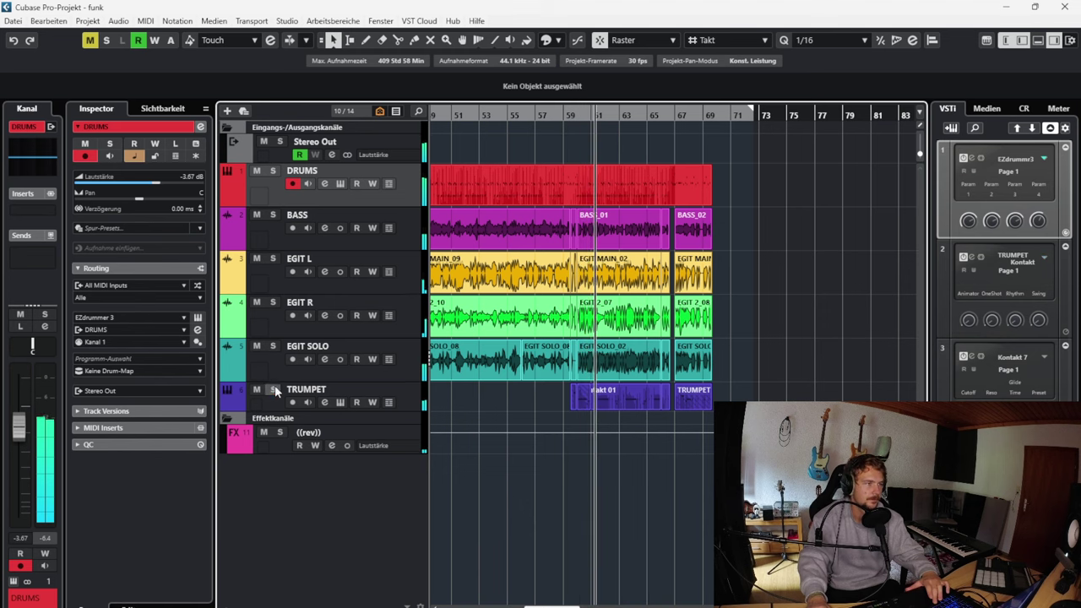
pyautogui.click(325, 402)
pyautogui.moveTo(664, 121); pyautogui.dragTo(393, 143)
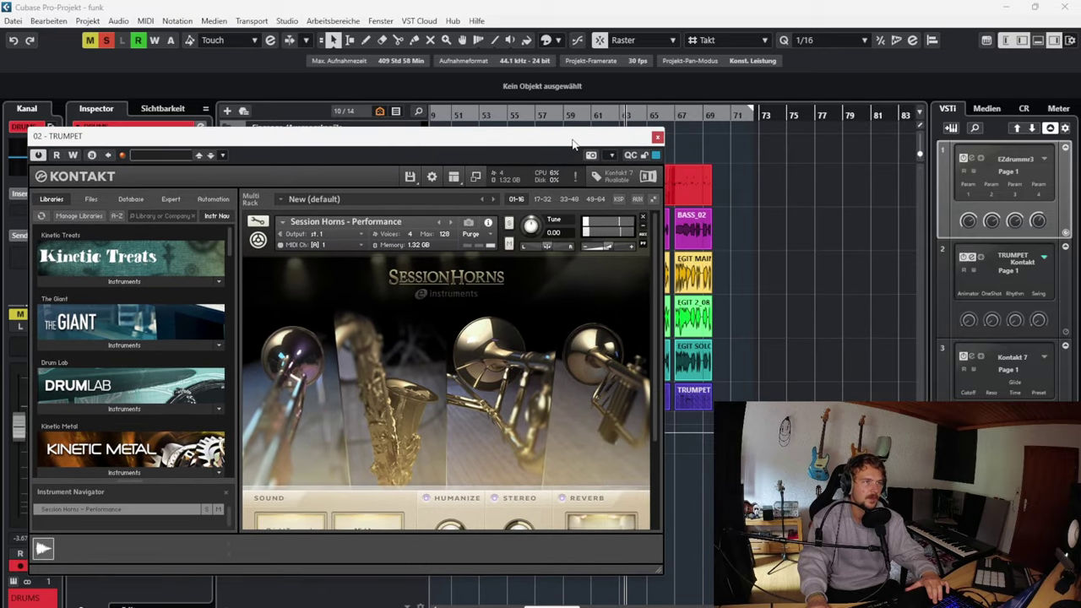
pyautogui.moveTo(573, 145); pyautogui.dragTo(613, 164)
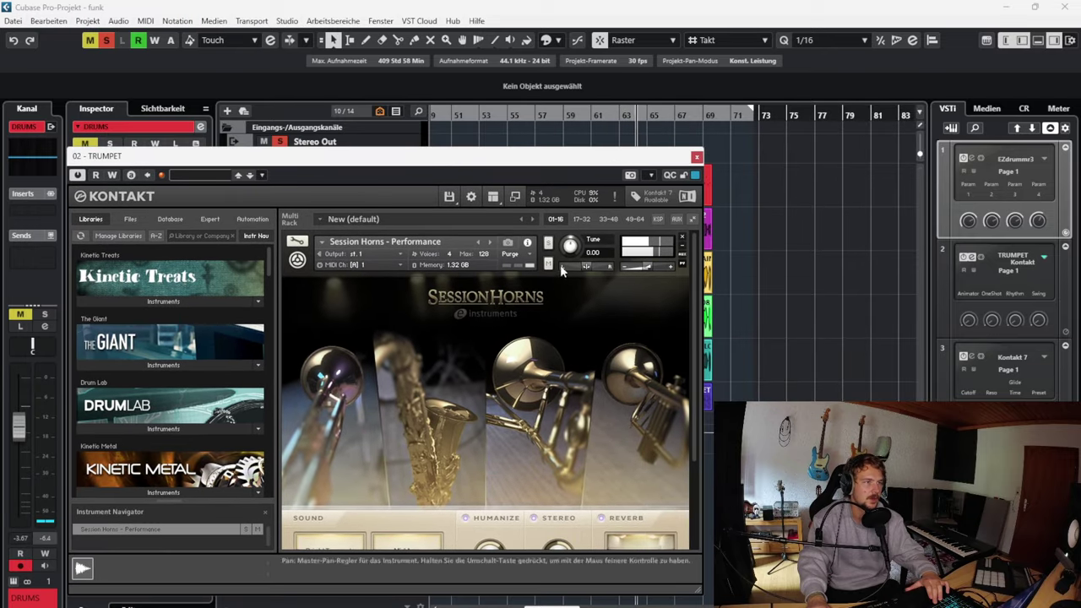
pyautogui.click(339, 403)
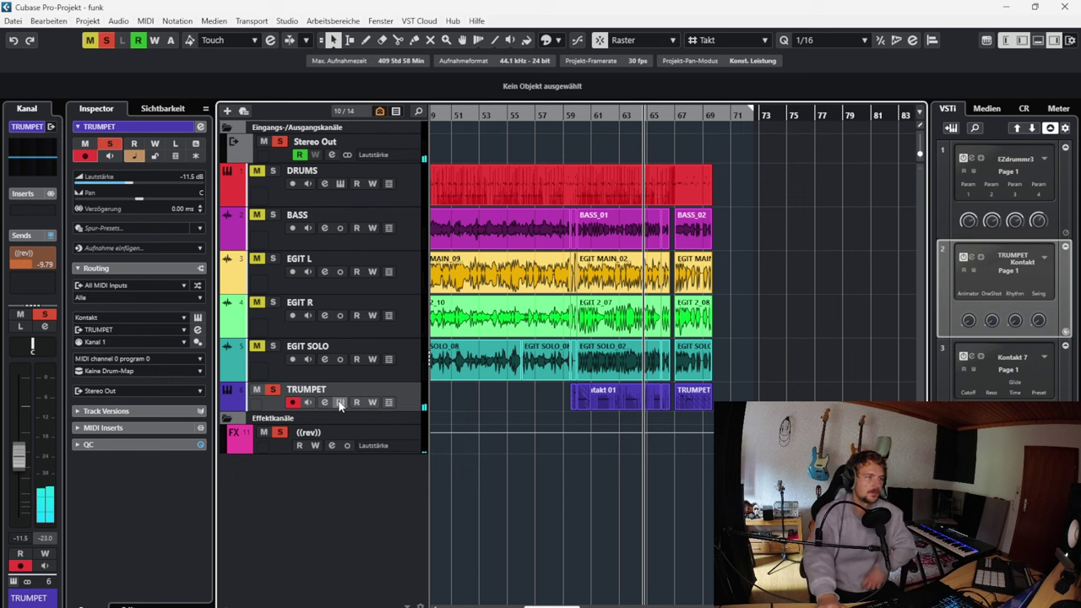
pyautogui.click(273, 391)
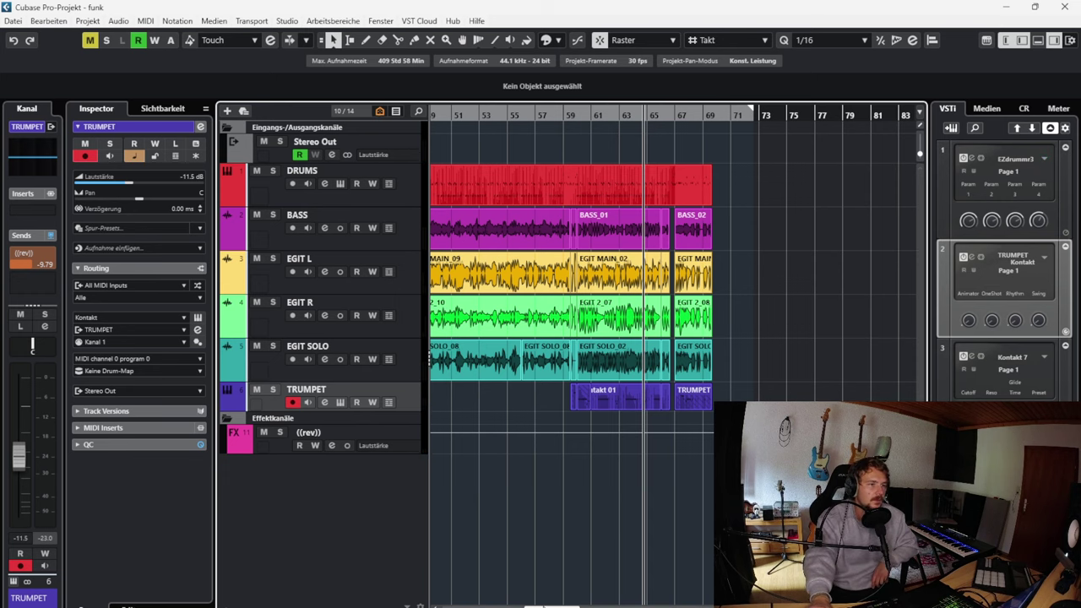
# Step: Play the full arrangement from about bar 66, just before the final short section
pyautogui.hscroll(-10, 466, 588)
pyautogui.scroll(-4, 466, 589)
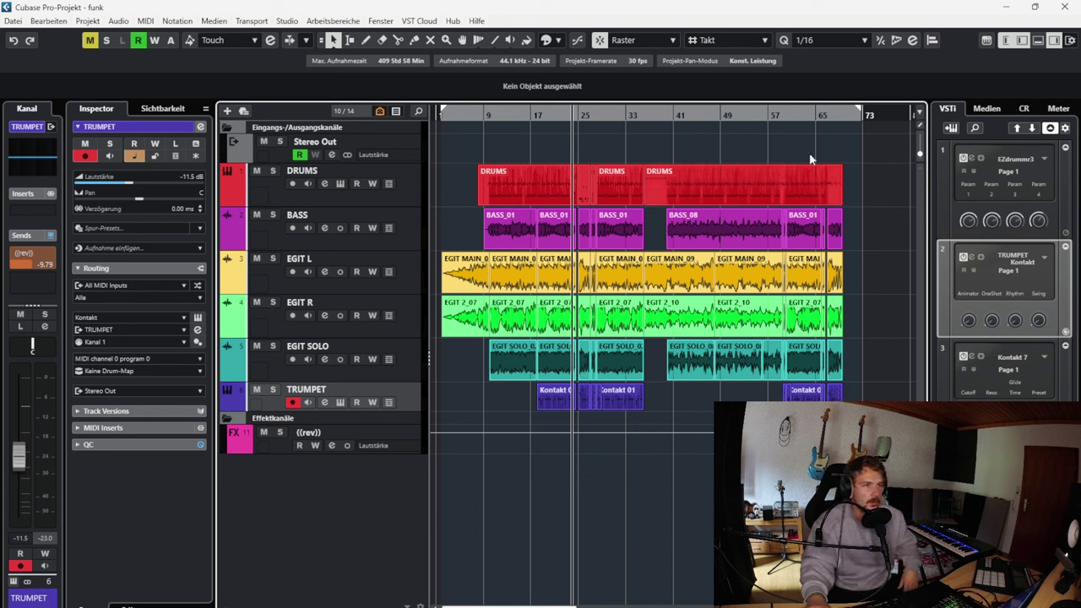
pyautogui.click(825, 119)
pyautogui.press('space')
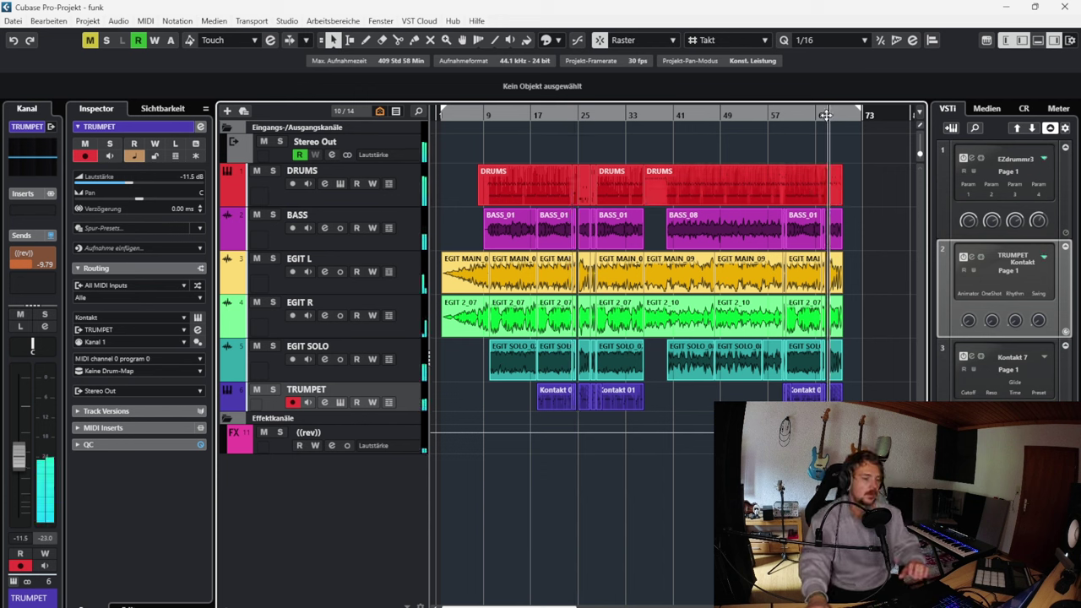